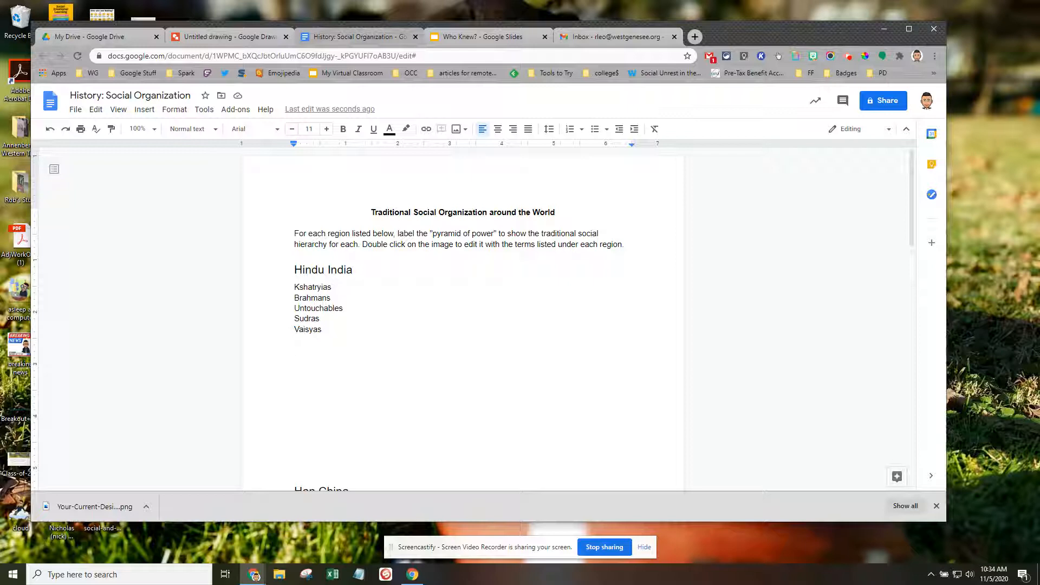
- Review the social organization worksheet from Hindu India to Han China and the options for inserting a drawing
scroll(334, 273, "down", 10)
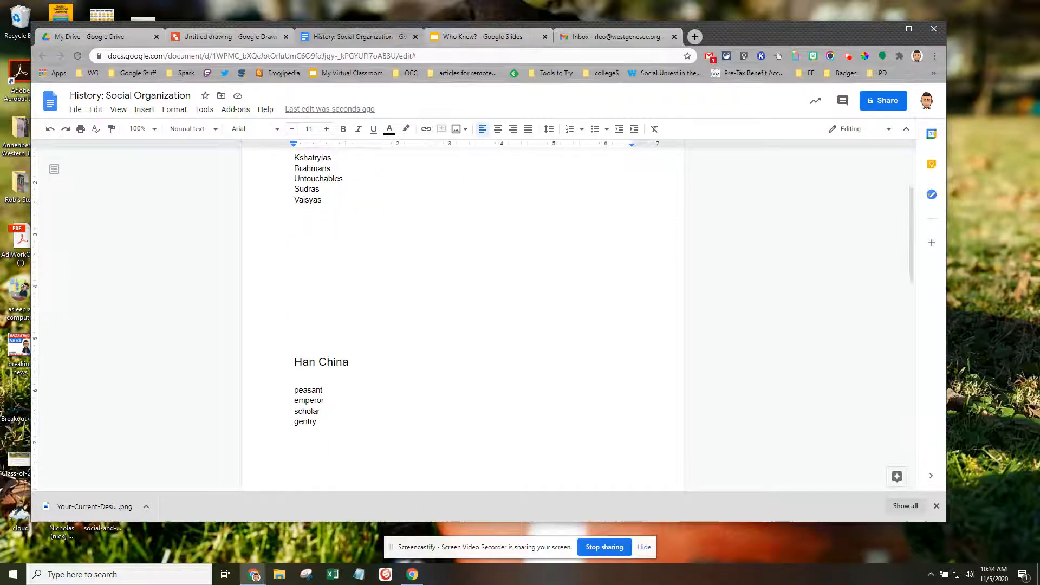
scroll(327, 282, "down", 3)
scroll(327, 282, "up", 12)
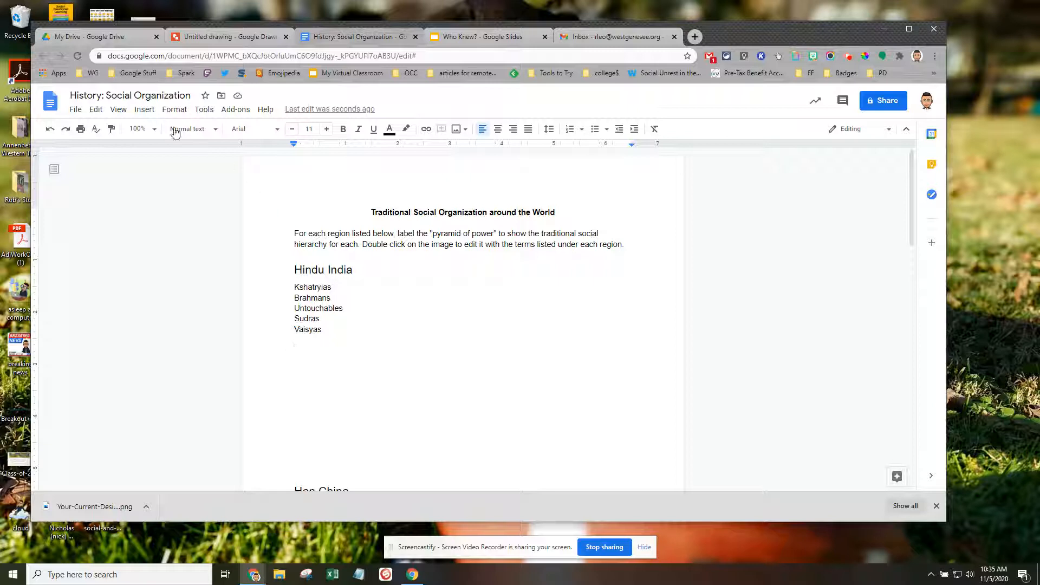
left_click(143, 109)
mouse_move(147, 171)
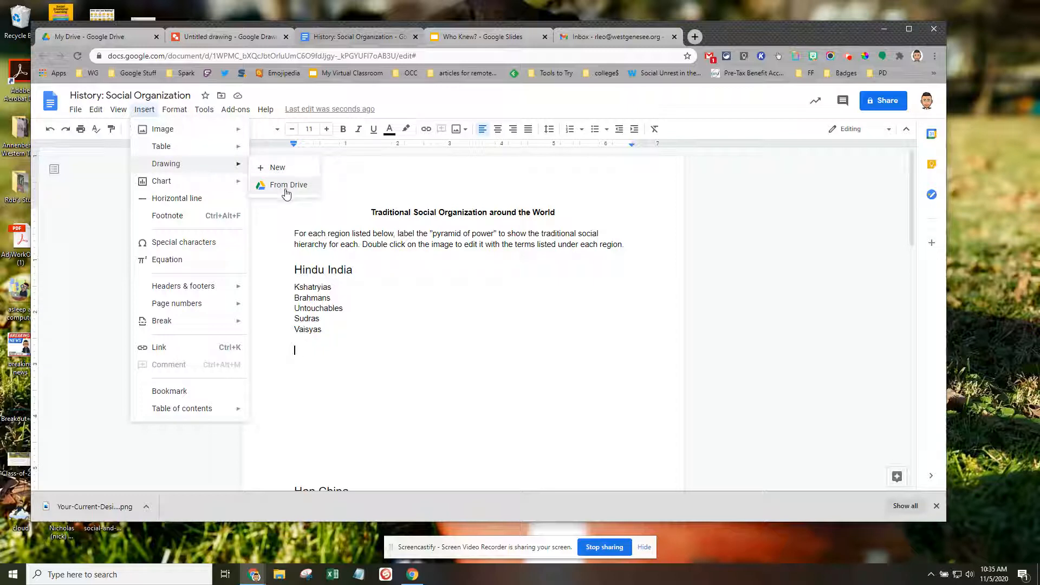
- Examine the options for creating a Google Drawings file in Google Drive, and view the blank untitled drawing
left_click(90, 38)
left_click(69, 142)
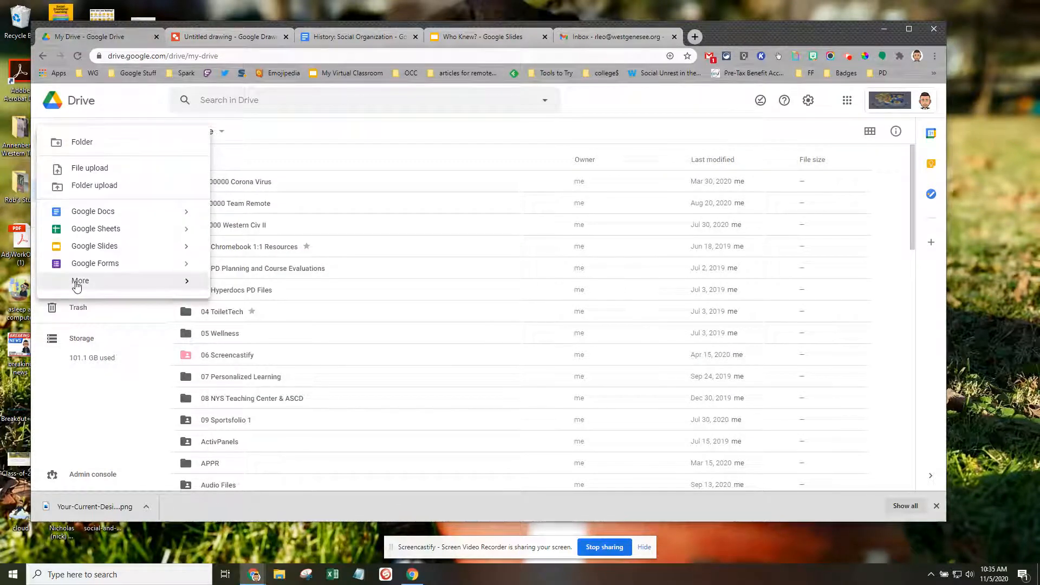
mouse_move(77, 287)
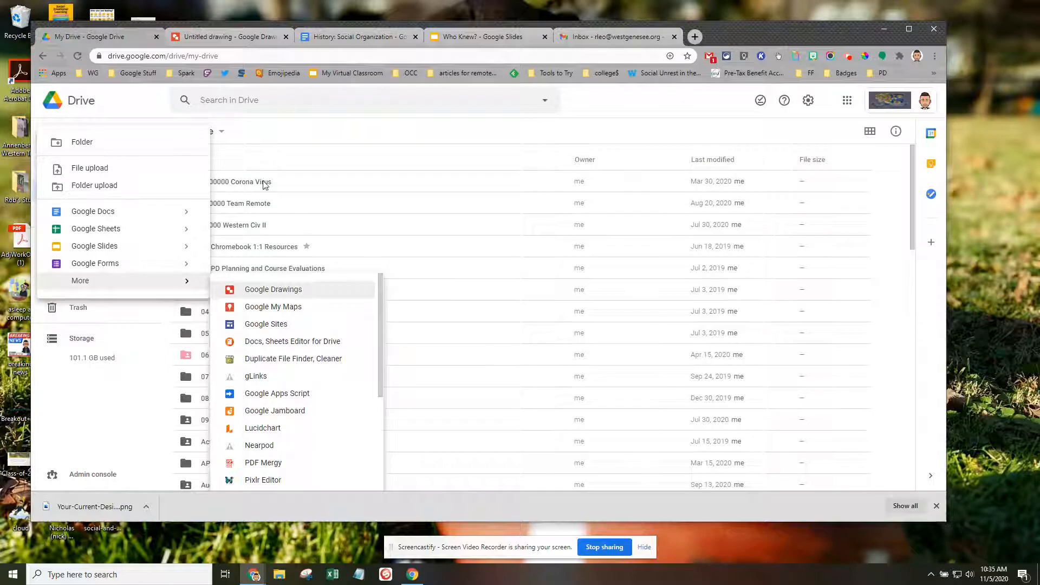
left_click(210, 39)
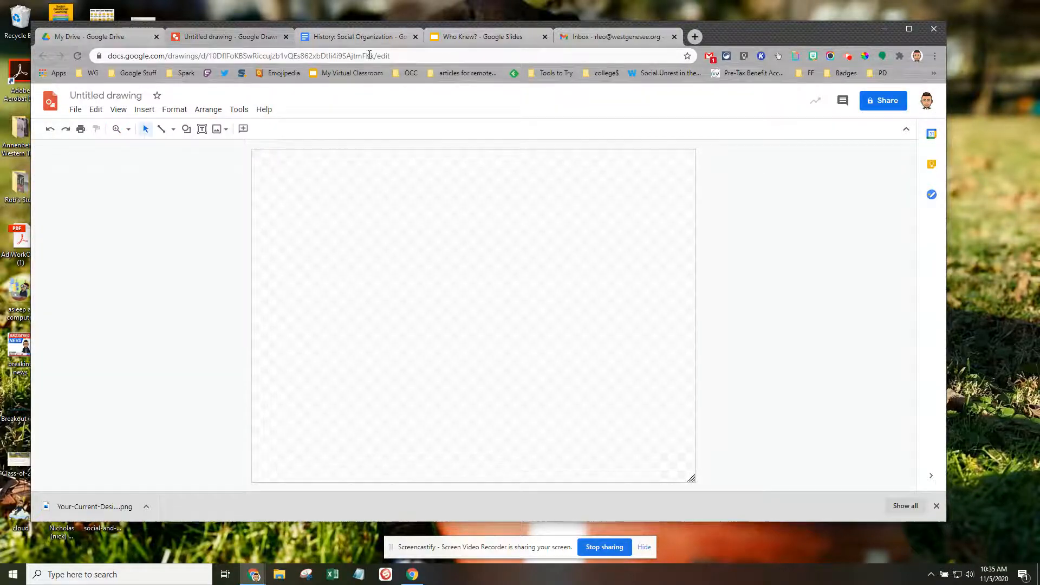
- Insert a new blank drawing below the Hindu India list in the document, and compare its editor with the standalone untitled drawing
left_click(357, 37)
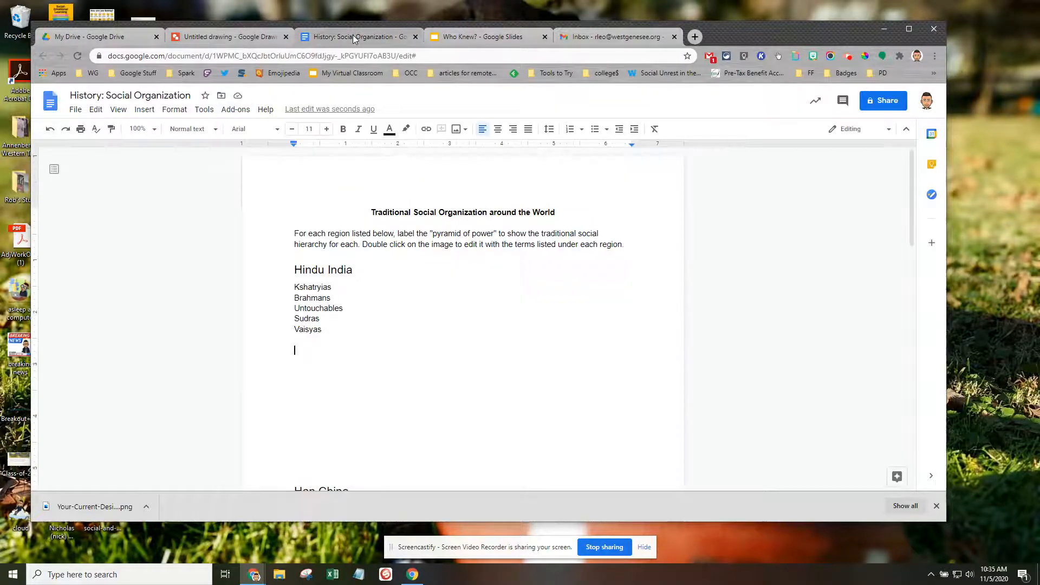
left_click(141, 112)
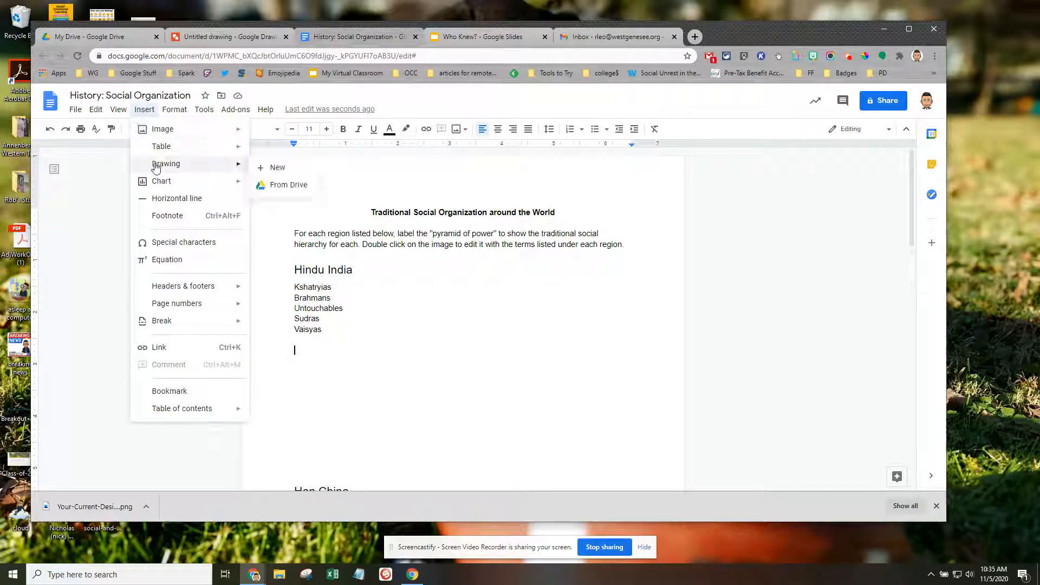
left_click(276, 168)
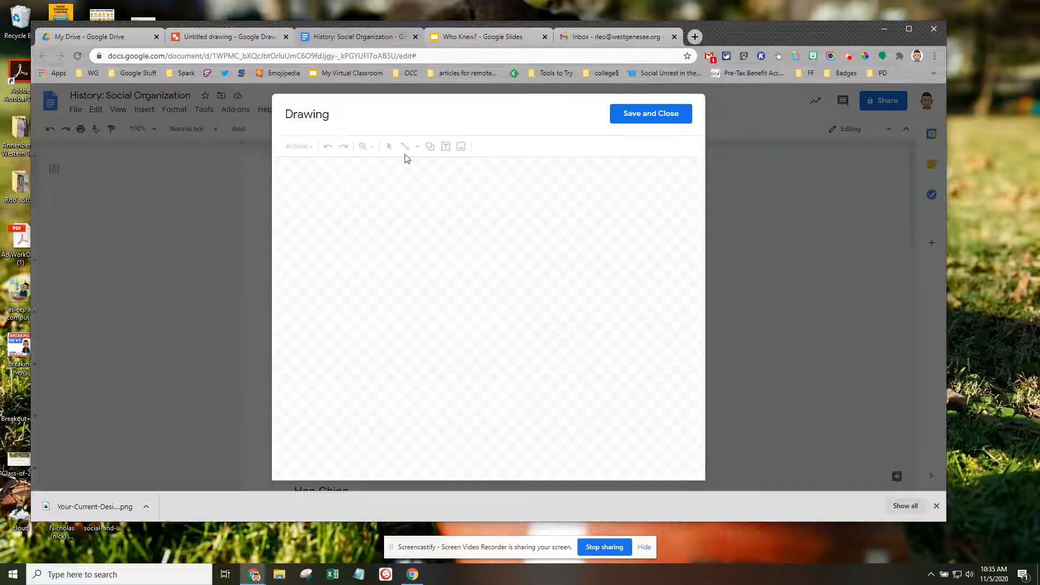
left_click(208, 38)
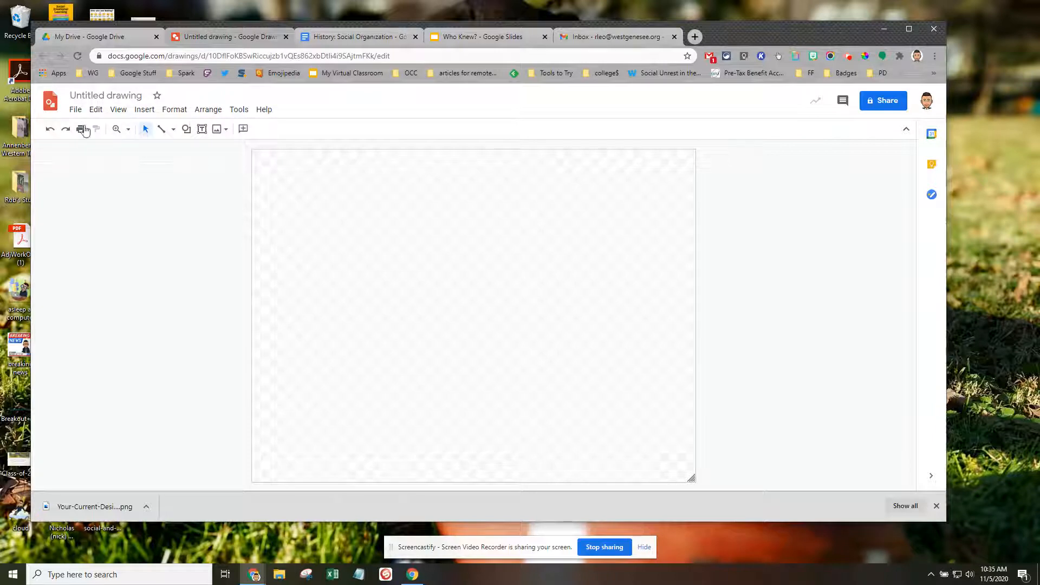
left_click(350, 38)
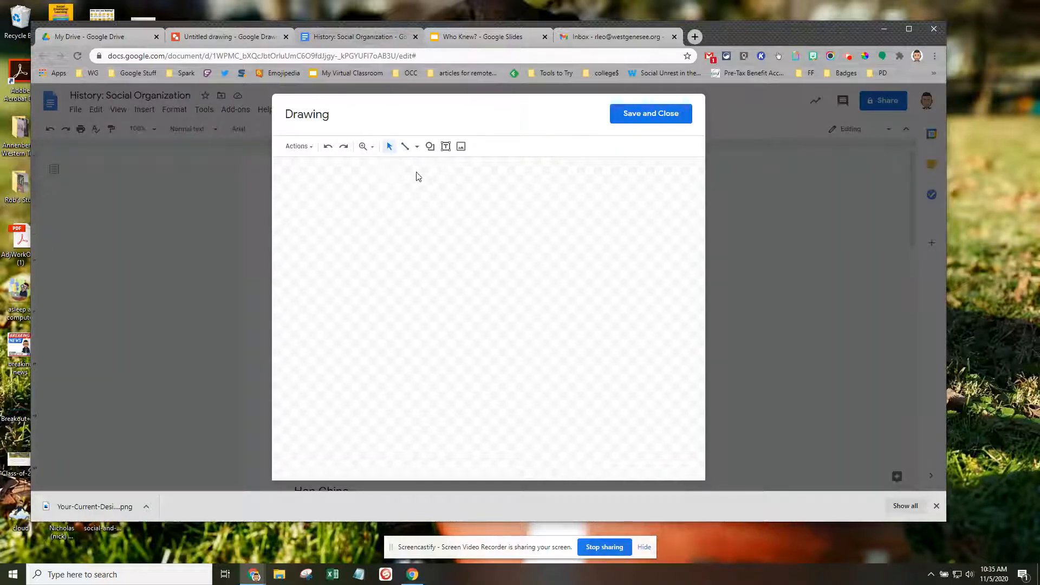
- Draw a large triangle on the drawing canvas as the pyramid outline, widening and enlarging it to fill most of the height
left_click(430, 147)
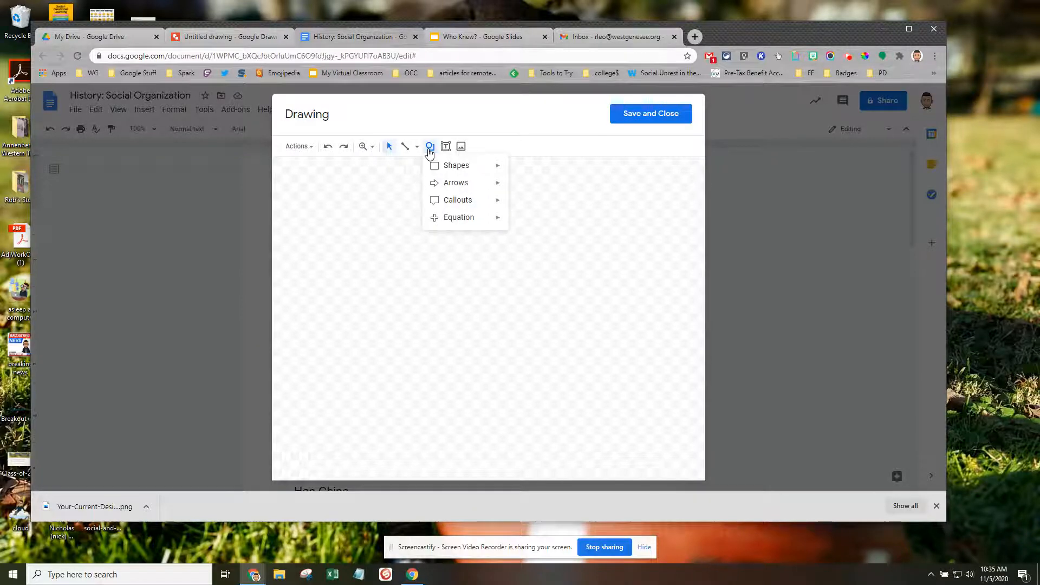
mouse_move(471, 167)
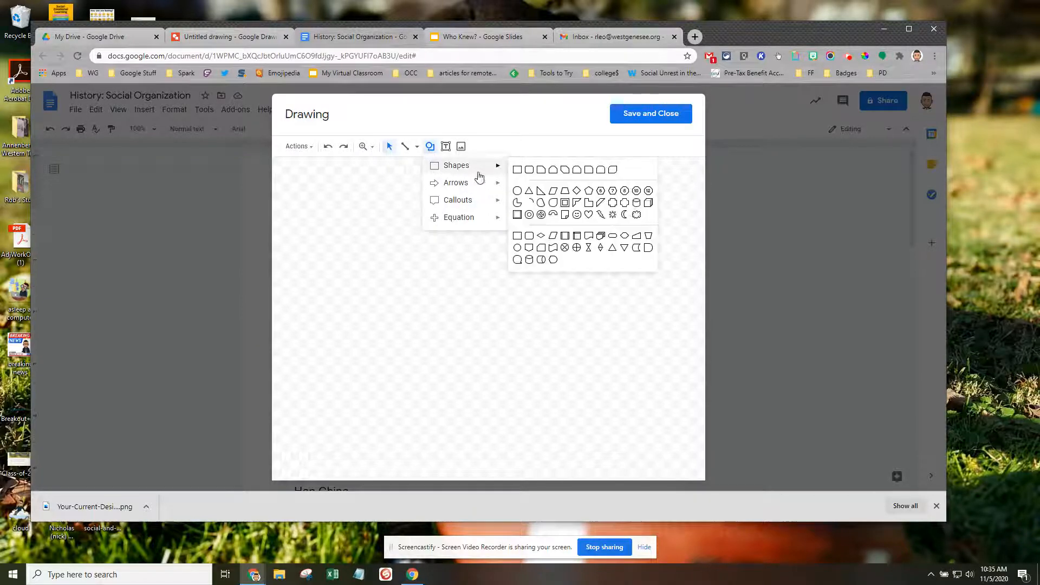
left_click(524, 191)
left_click_drag(480, 173, 304, 429)
left_click_drag(481, 300, 548, 301)
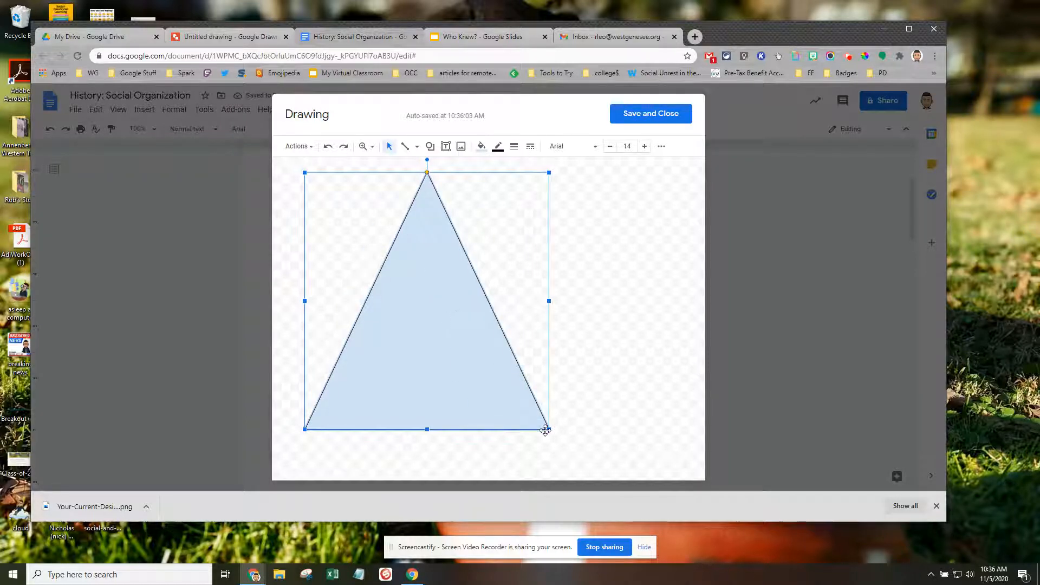
left_click_drag(549, 428, 566, 444)
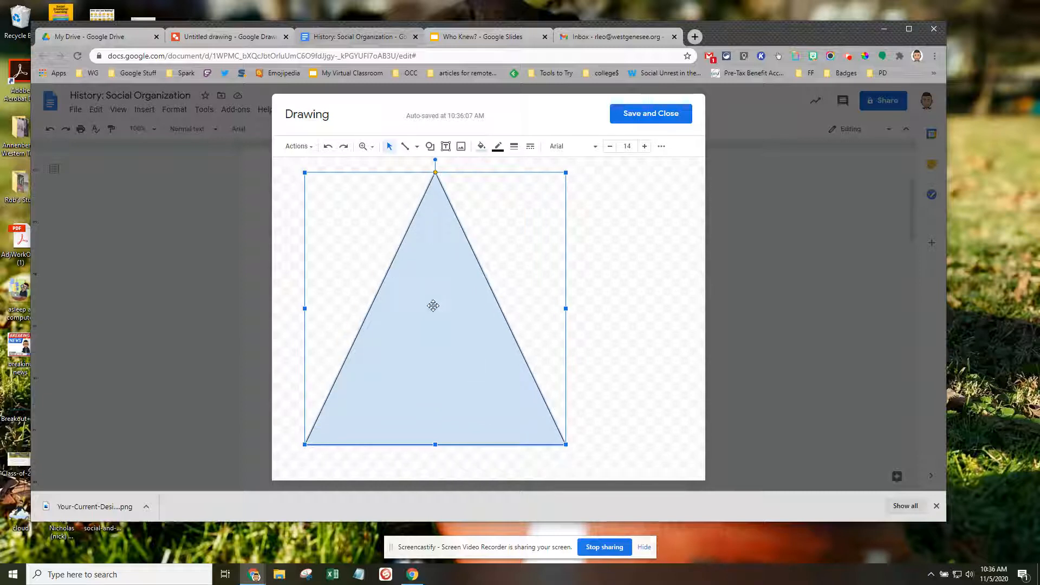
- Make the triangle's fill transparent and set its border color to black
left_click(481, 146)
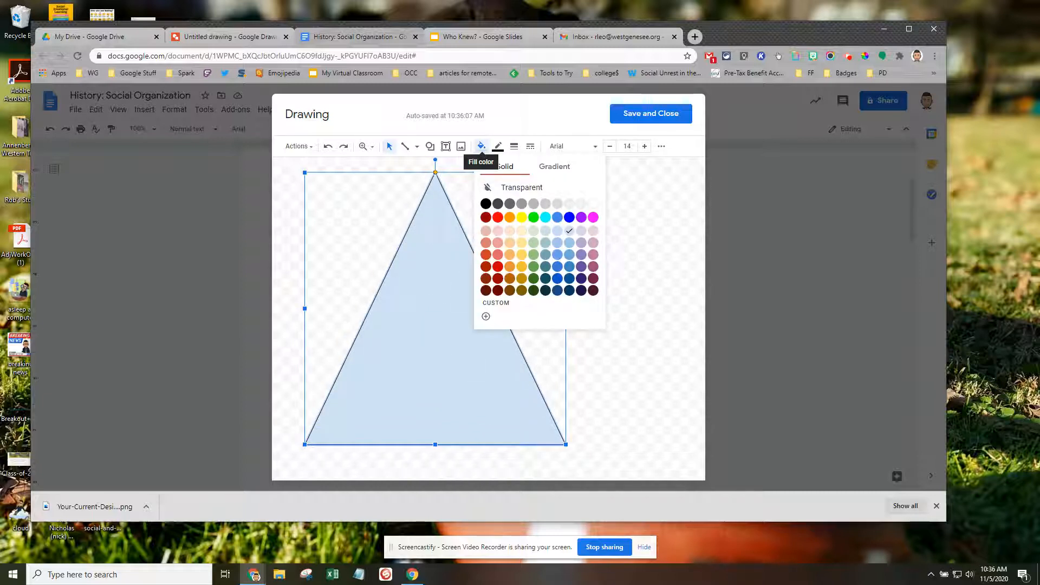
left_click(507, 187)
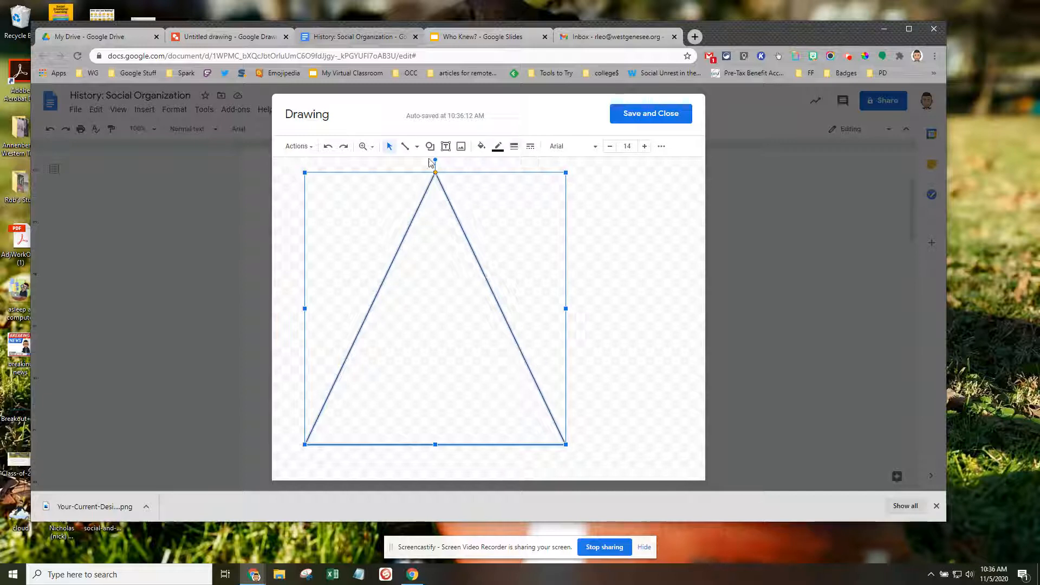
left_click(404, 147)
left_click(416, 148)
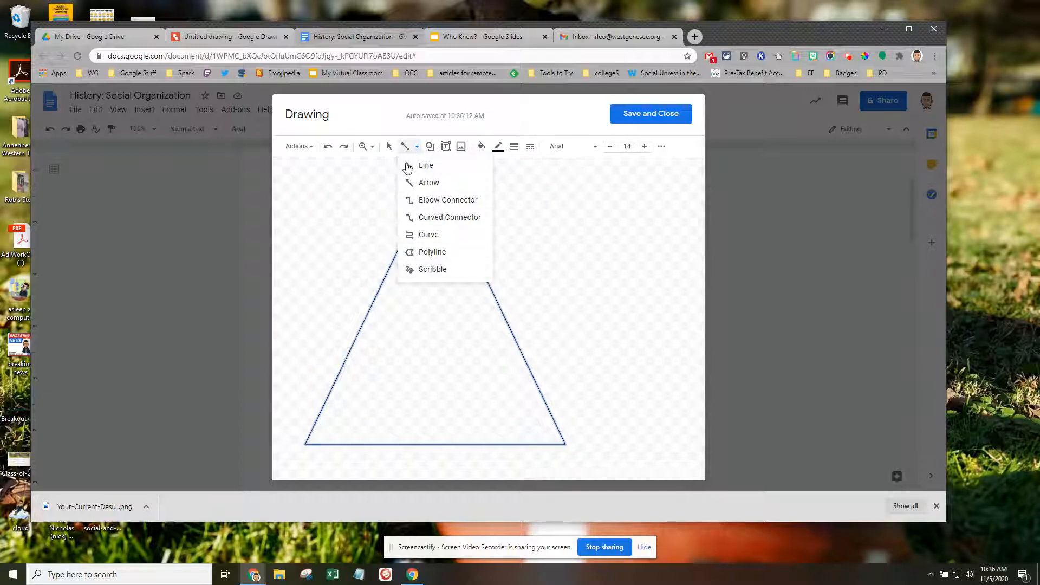
key("Escape")
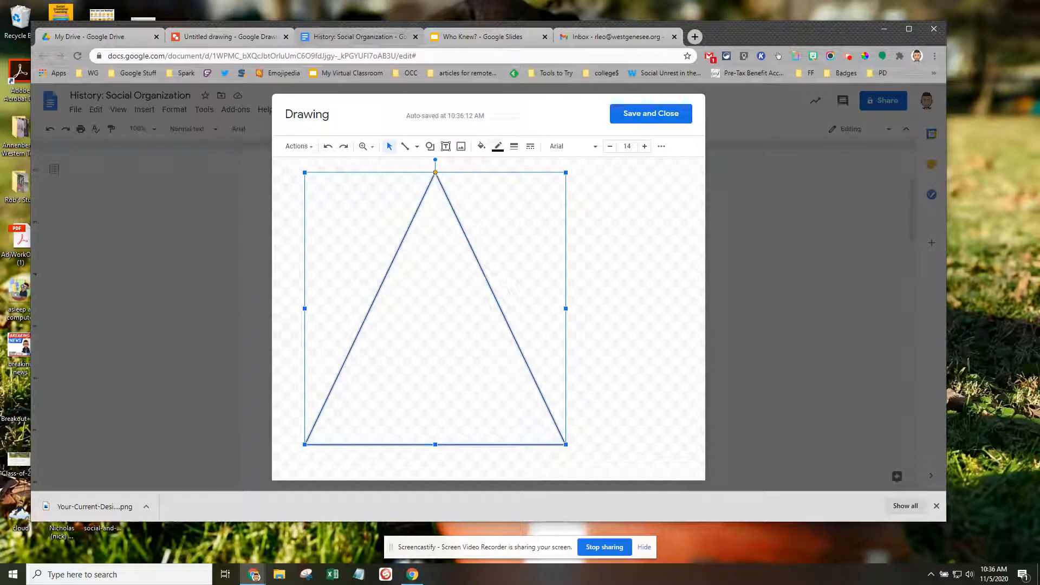
left_click(497, 146)
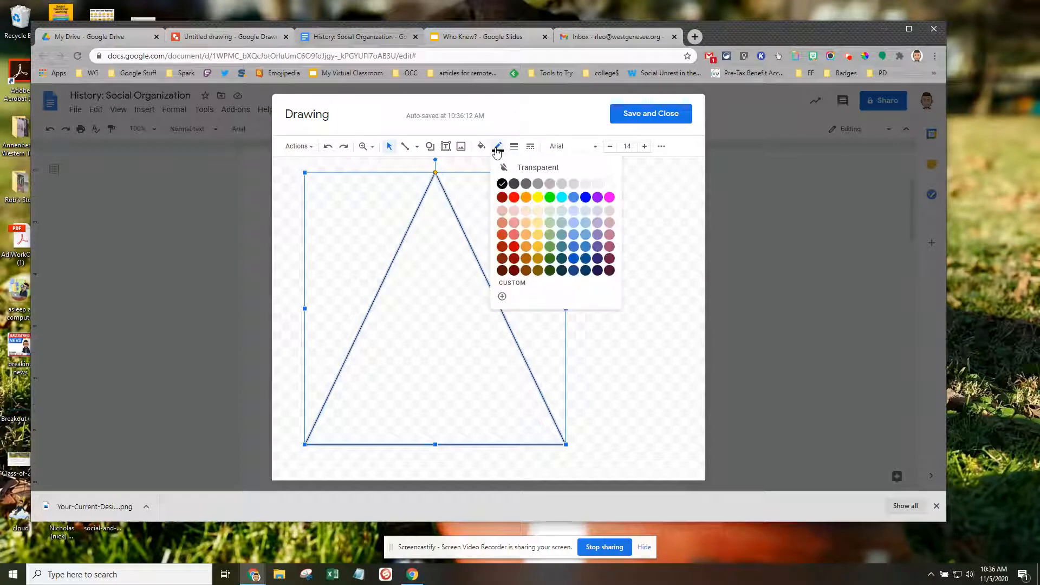
left_click(501, 184)
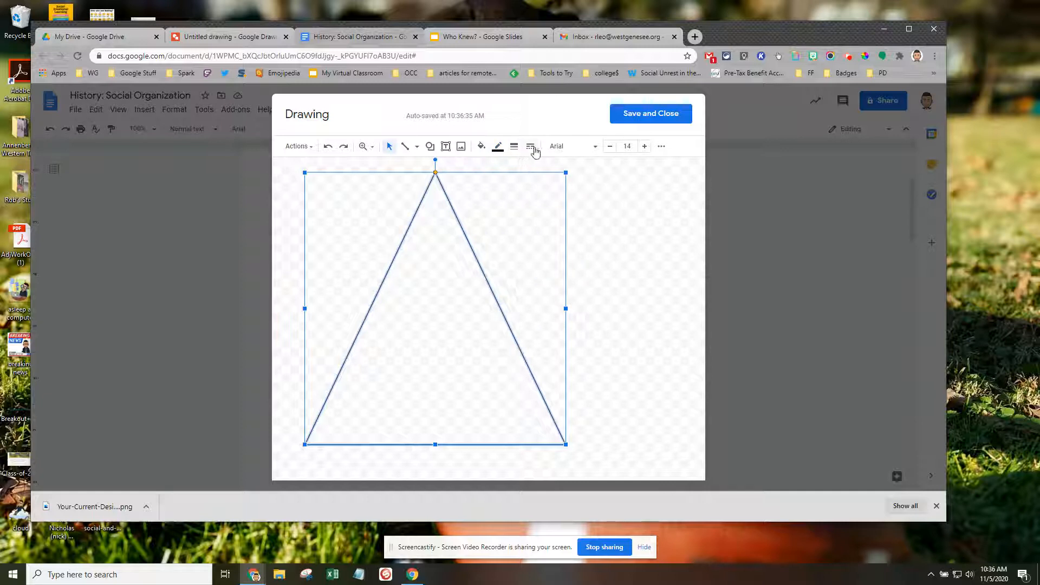
- Try a 3px border weight on the triangle, undo it, and deselect the shape
left_click(515, 148)
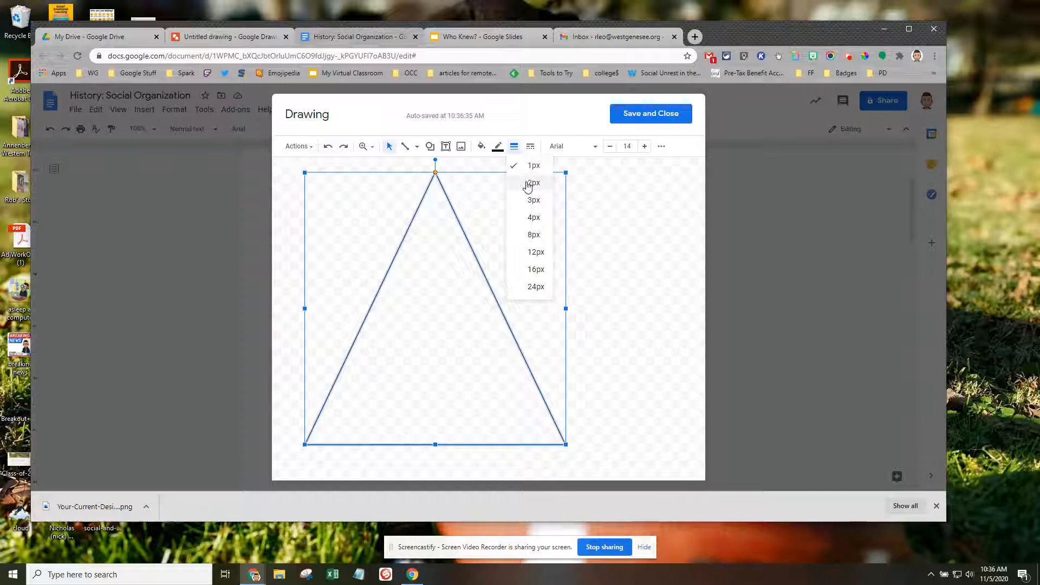
left_click(533, 201)
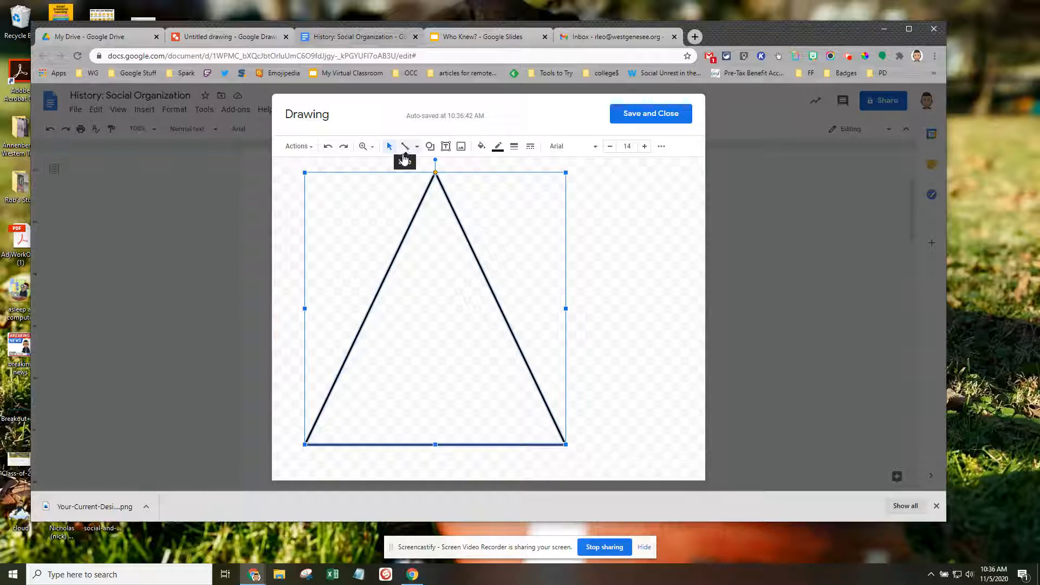
left_click(328, 147)
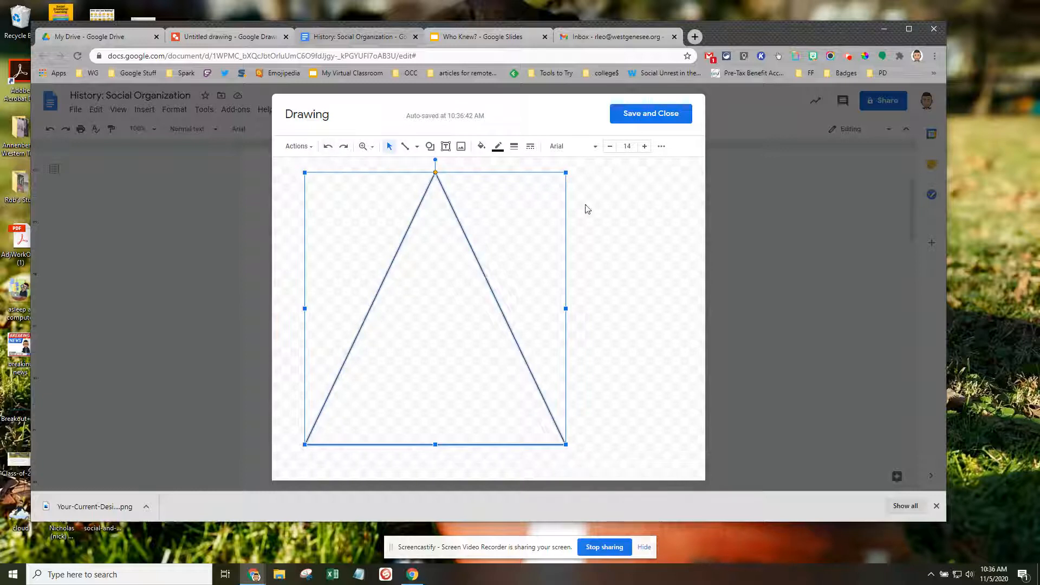
left_click(622, 216)
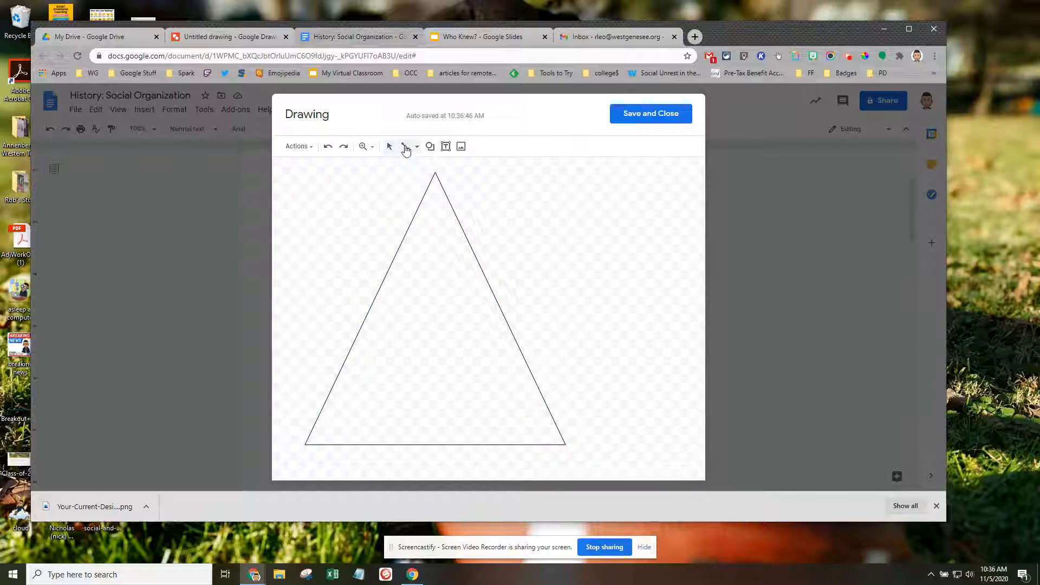
- Draw a short horizontal line across the triangle near its apex and set the line weight to 3px
left_click(405, 146)
left_click_drag(441, 209, 347, 208)
left_click(327, 147)
left_click_drag(423, 204, 452, 204)
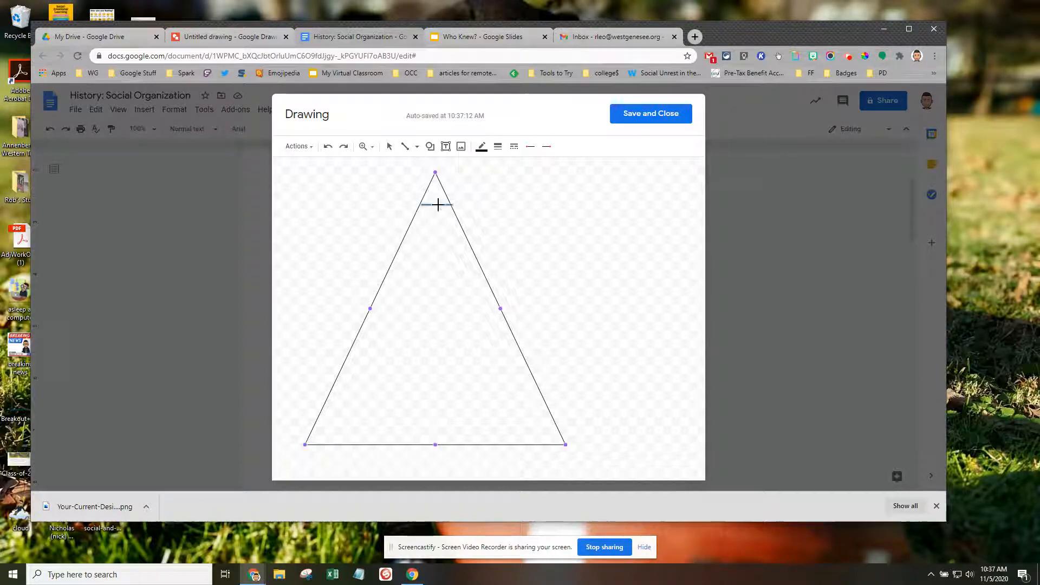
left_click(498, 146)
left_click(506, 201)
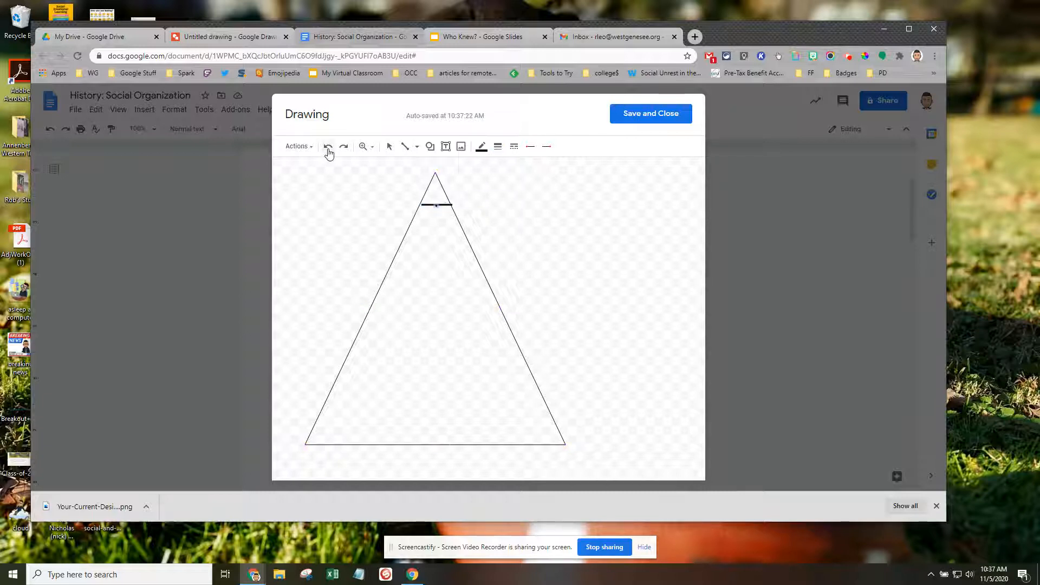
left_click(565, 206)
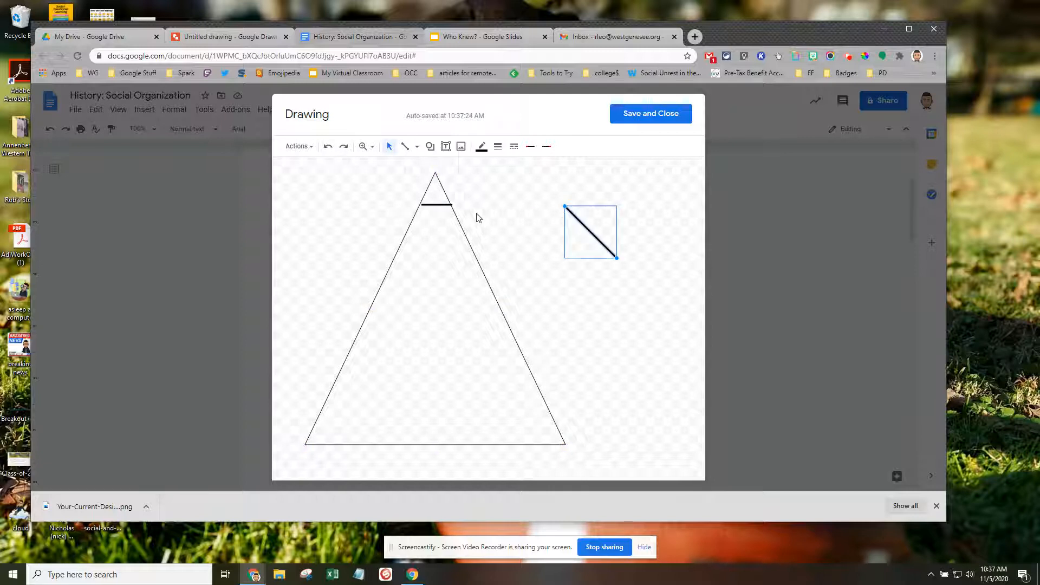
left_click(327, 146)
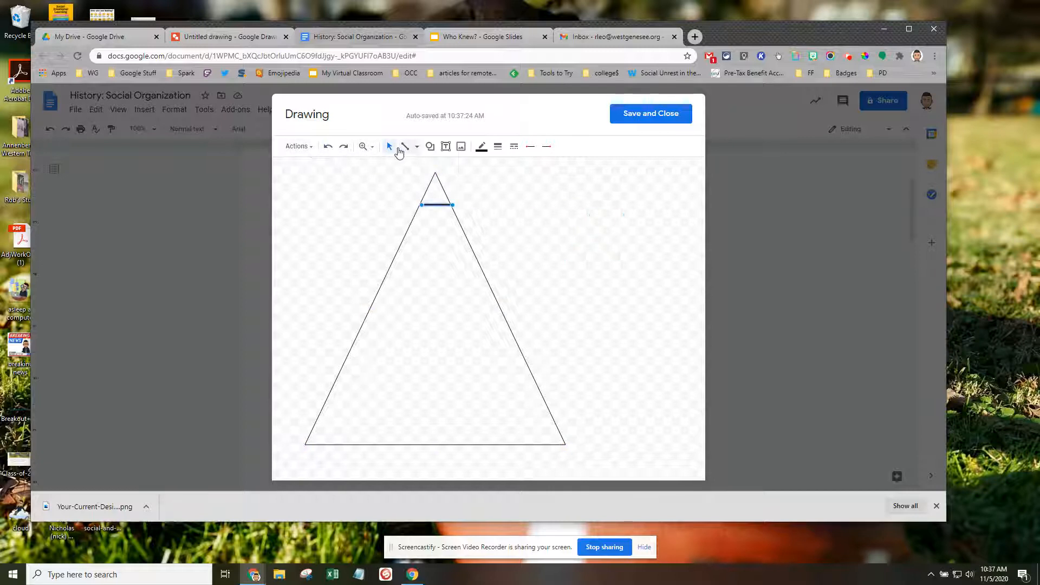
- Nudge the thick line near the apex slightly so its ends meet both sides of the triangle
left_click(391, 149)
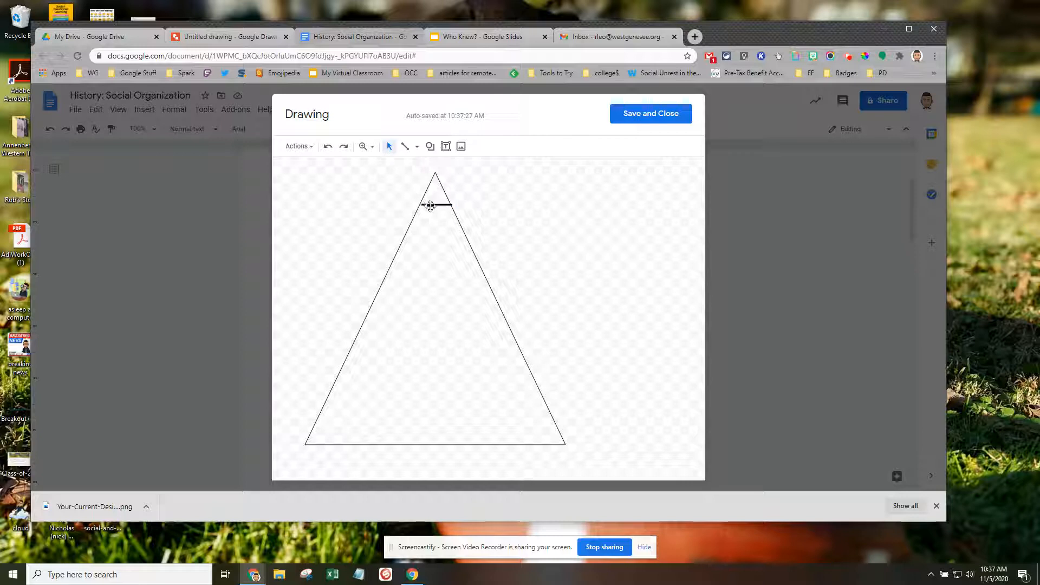
left_click(426, 204)
left_click(525, 206)
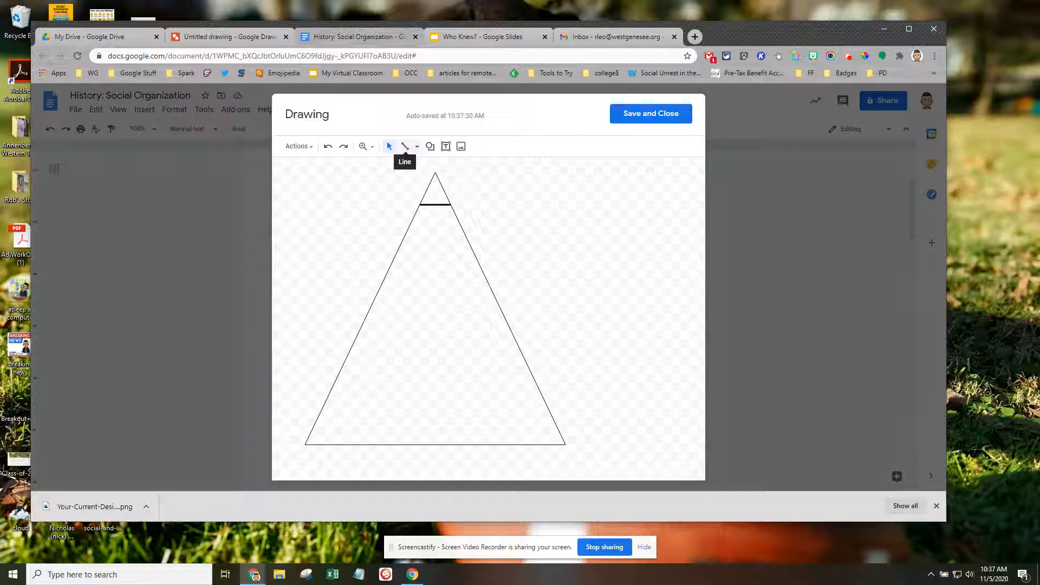
- Draw three more horizontal lines across the triangle below the first, dividing the pyramid into five levels
left_click(404, 148)
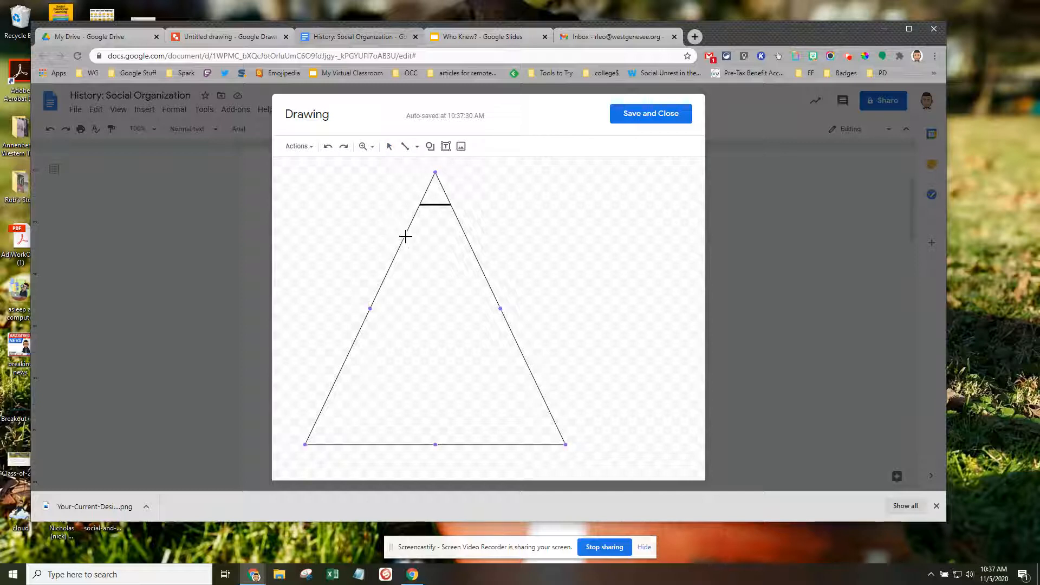
left_click_drag(405, 238, 465, 236)
left_click_drag(377, 293, 493, 293)
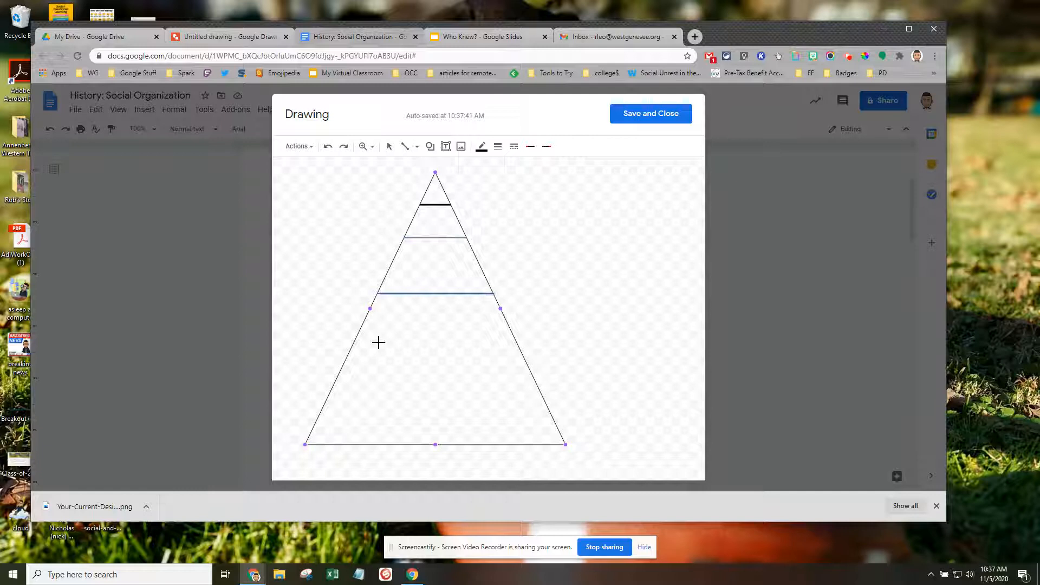
left_click_drag(344, 362, 529, 363)
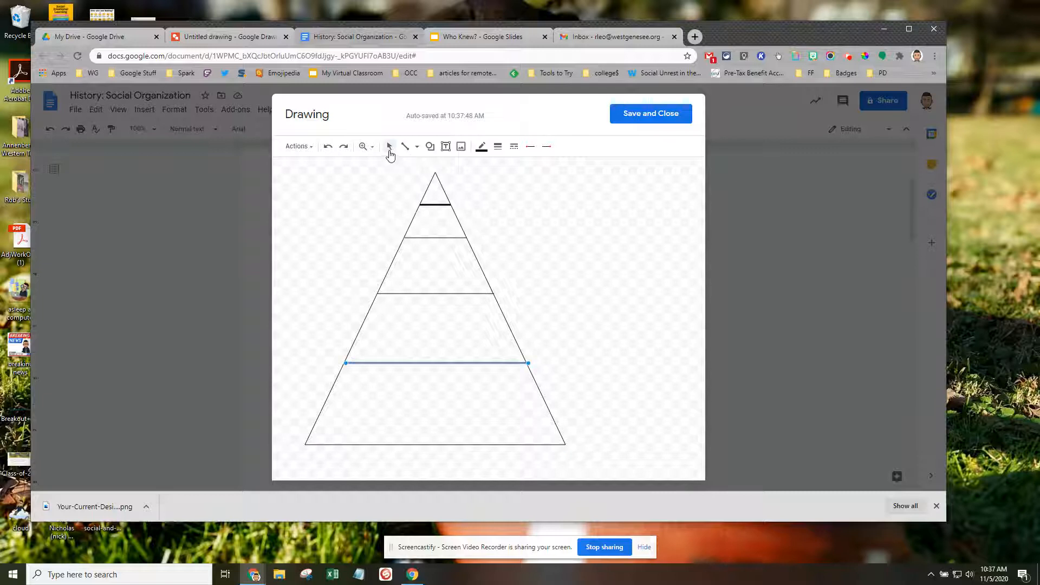
- Set the line weight of the triangle and all its dividing lines to 3px
left_click(428, 237)
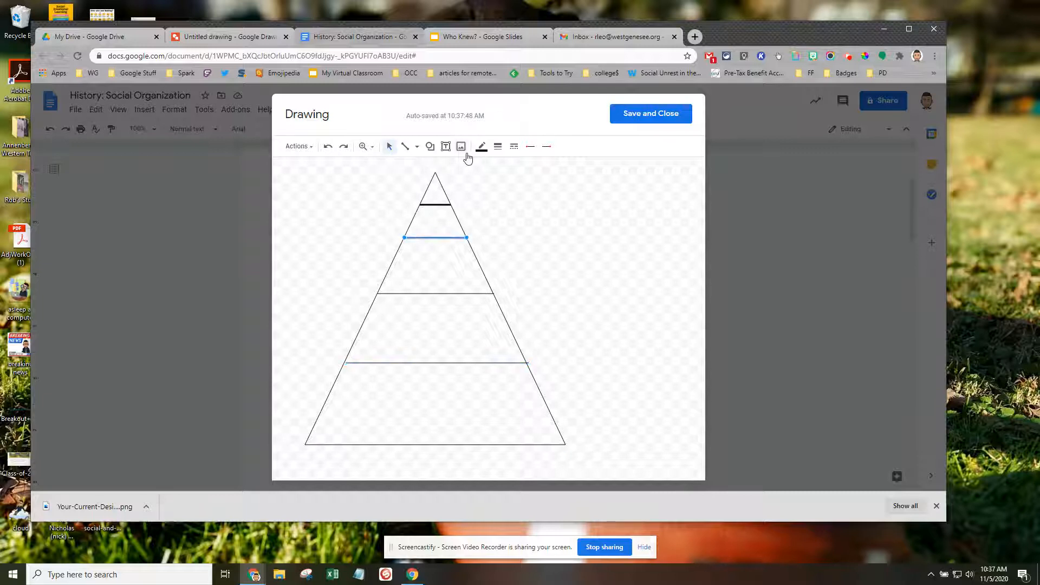
left_click_drag(315, 163, 589, 459)
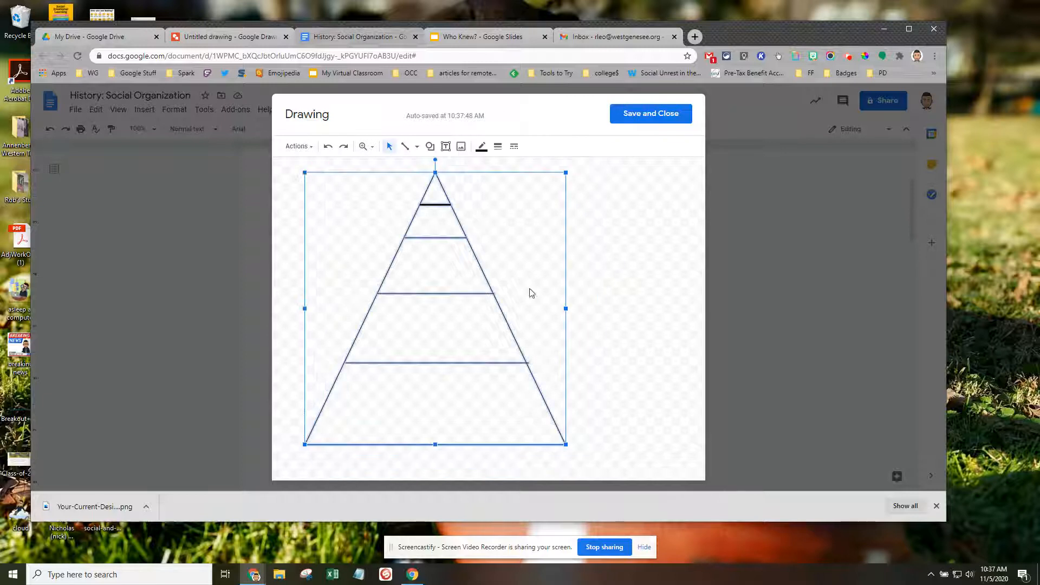
left_click(497, 147)
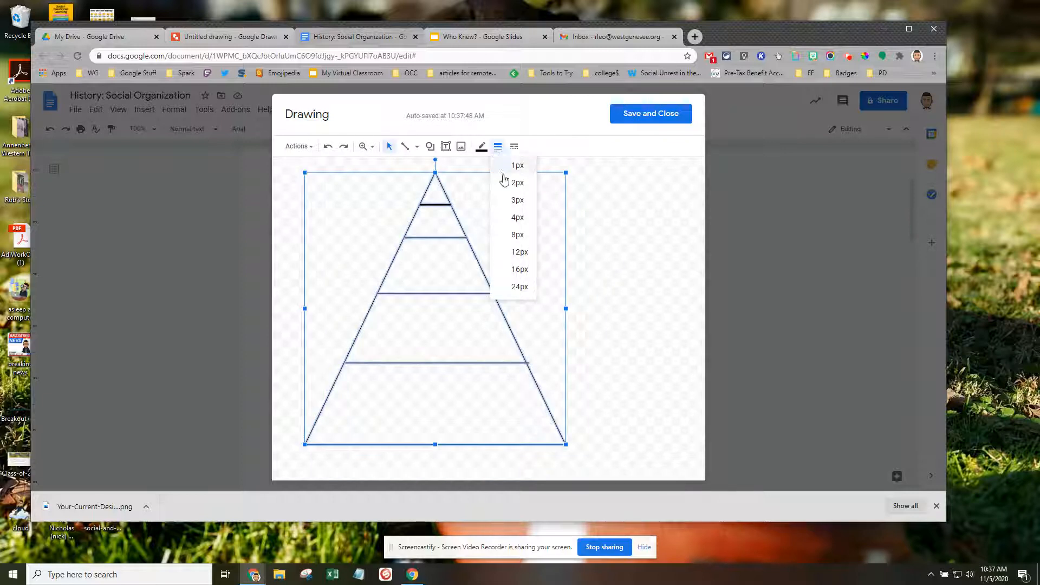
left_click(516, 201)
left_click(631, 232)
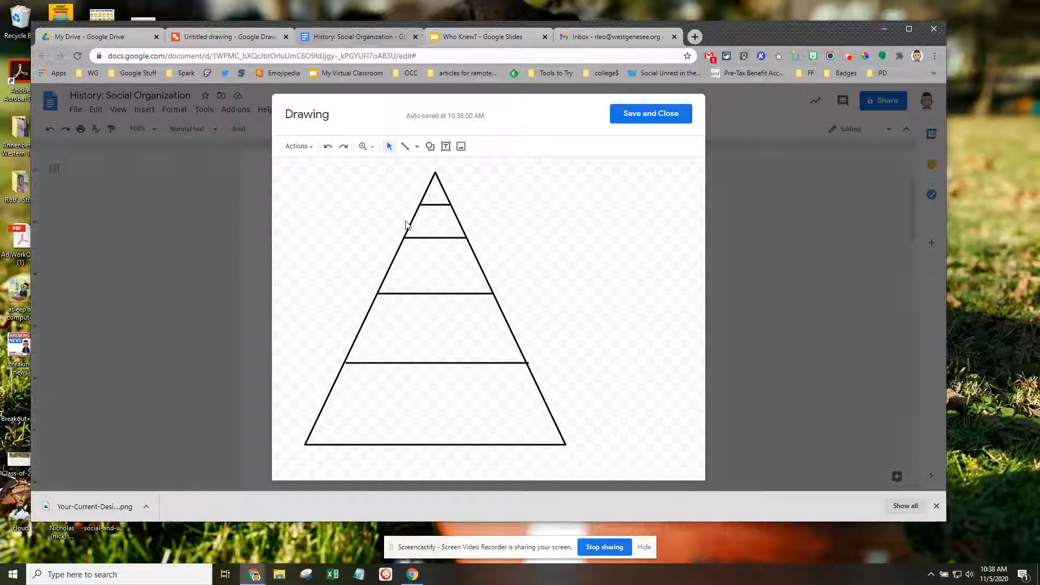
- Draw an empty text box beside the pyramid's top level and give it a 1px border
left_click(445, 146)
left_click_drag(452, 171, 560, 195)
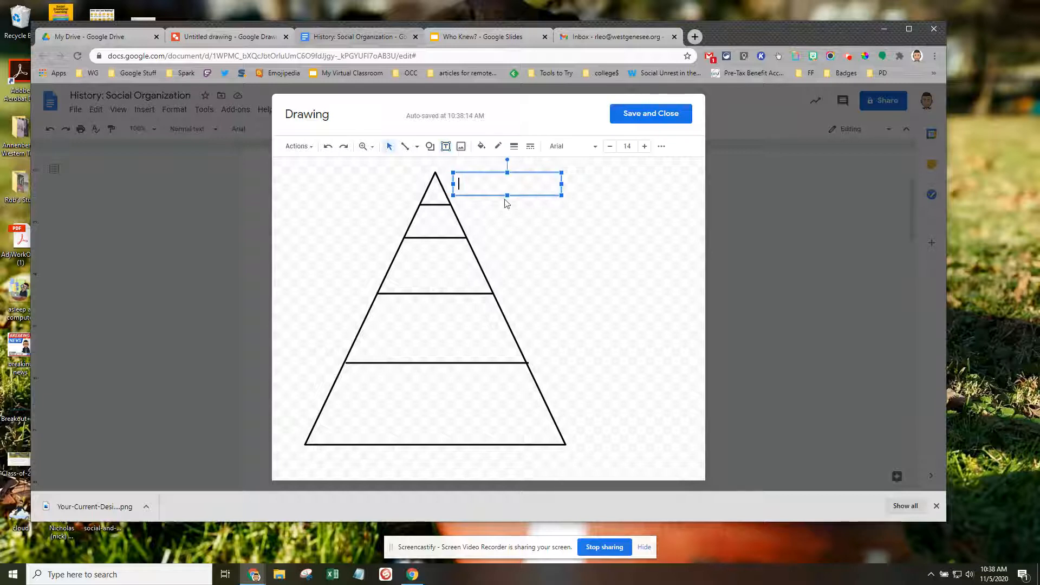
left_click(514, 146)
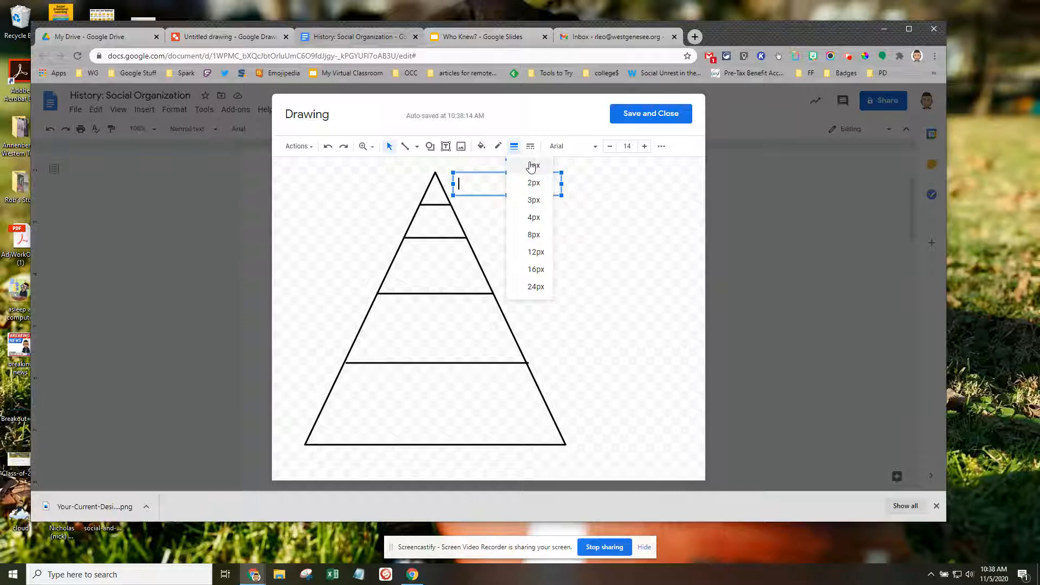
left_click(532, 167)
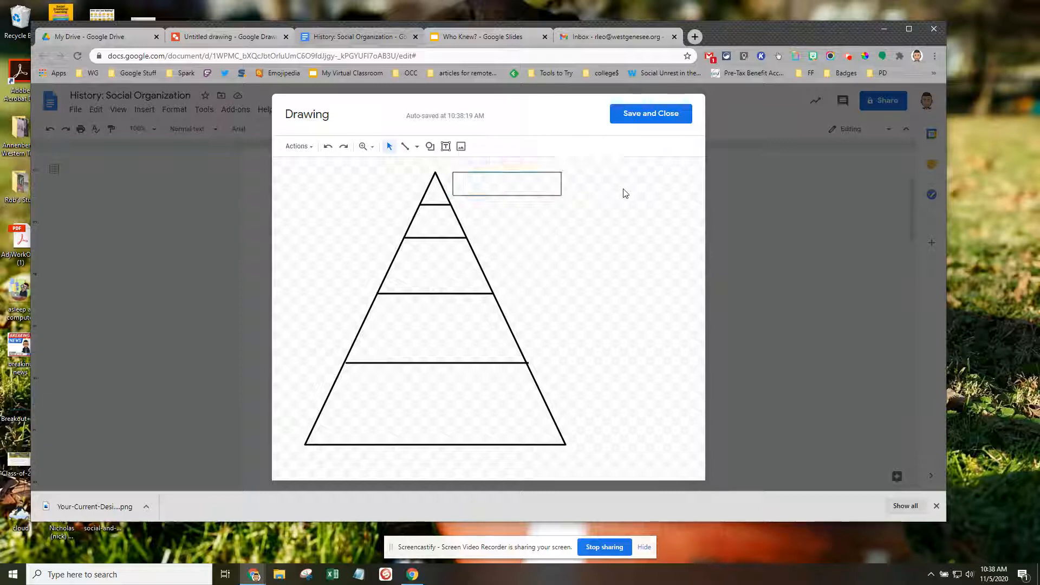
- Duplicate the bordered text box four times so there is one for each pyramid level
left_click(546, 178)
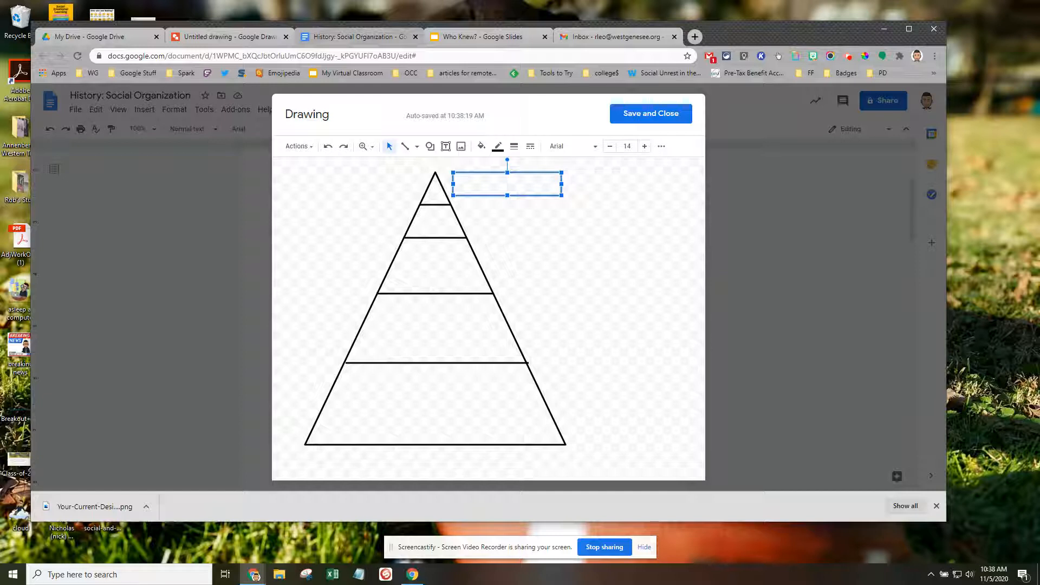
key("ctrl+d")
key("ctrl+d")
key("ctrl+d")
key("ctrl+d")
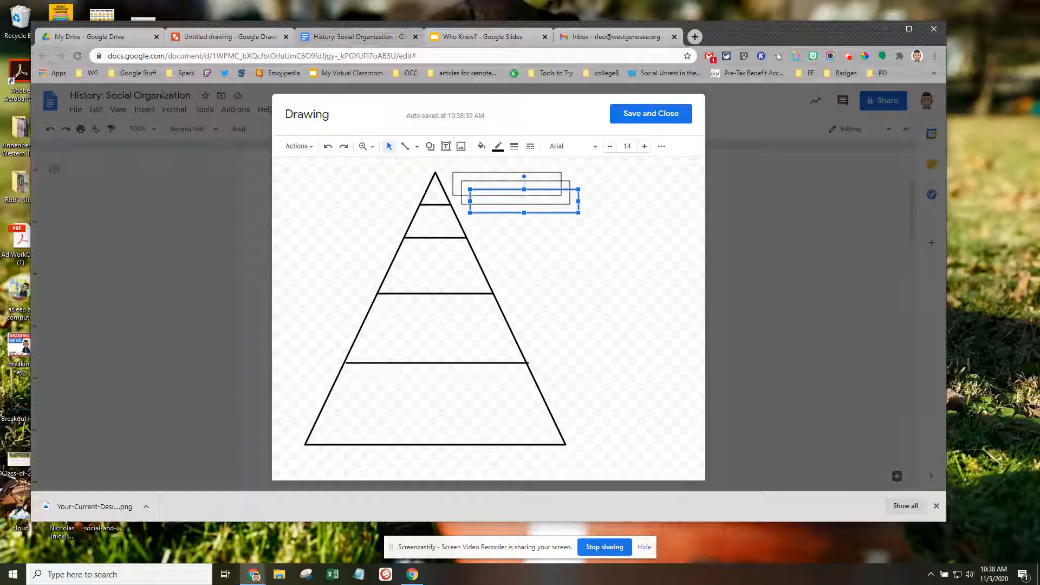
- Place one text box copy beside each of the four lower pyramid levels, and save the drawing into the document
left_click_drag(503, 231, 587, 420)
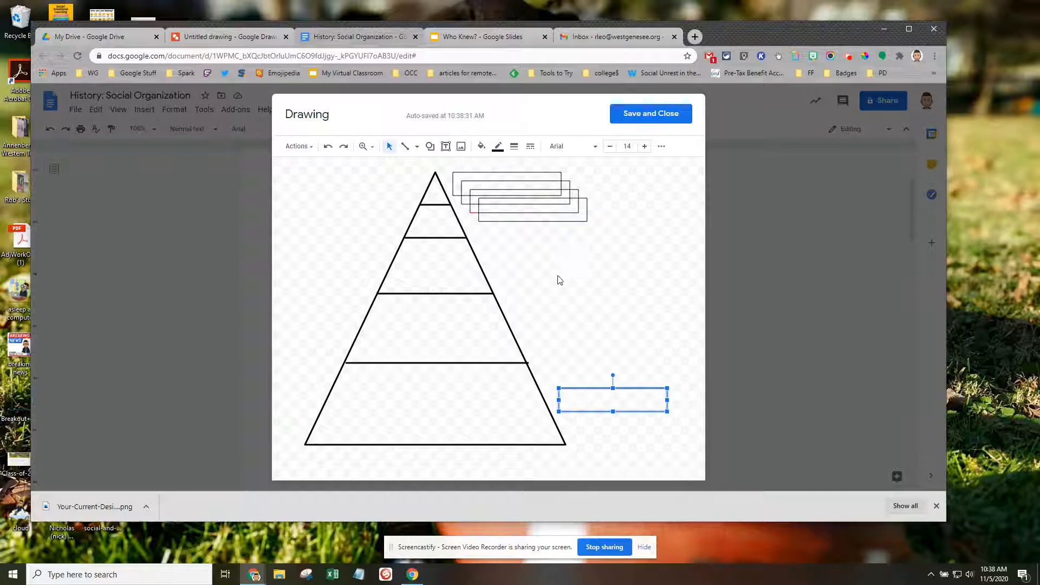
left_click_drag(525, 220, 566, 328)
left_click_drag(517, 214, 541, 267)
left_click_drag(504, 196, 517, 220)
left_click(632, 226)
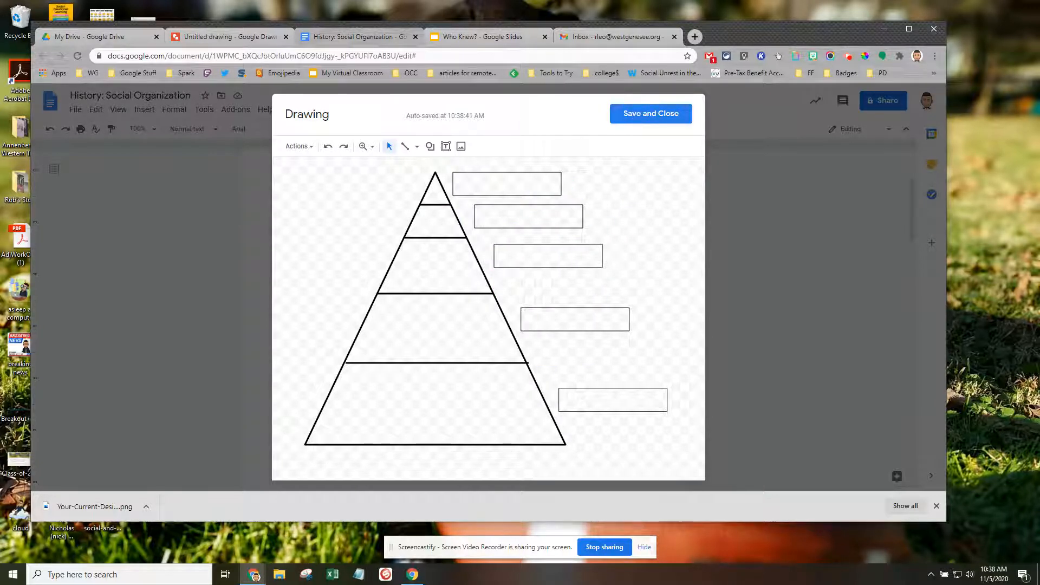
left_click(632, 114)
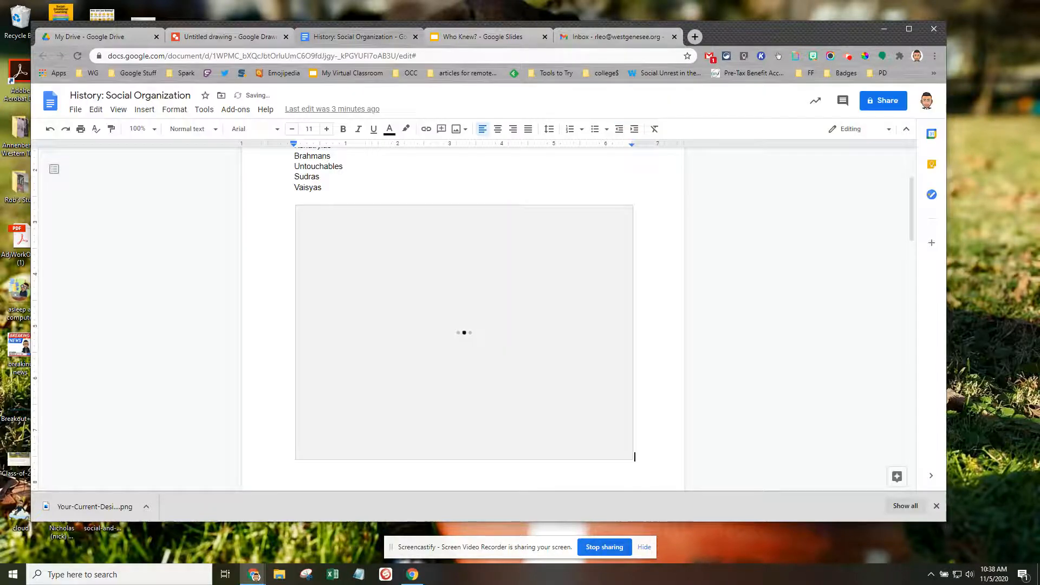